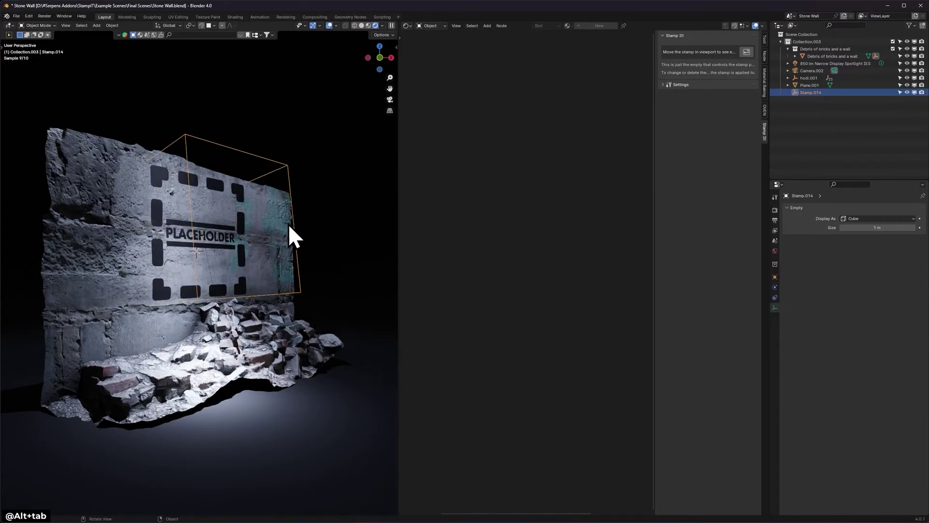
Step: Select the concrete wall mesh, then orbit the view around the glossy black sphere
{"action": "left_click", "coordinate": [294, 236]}
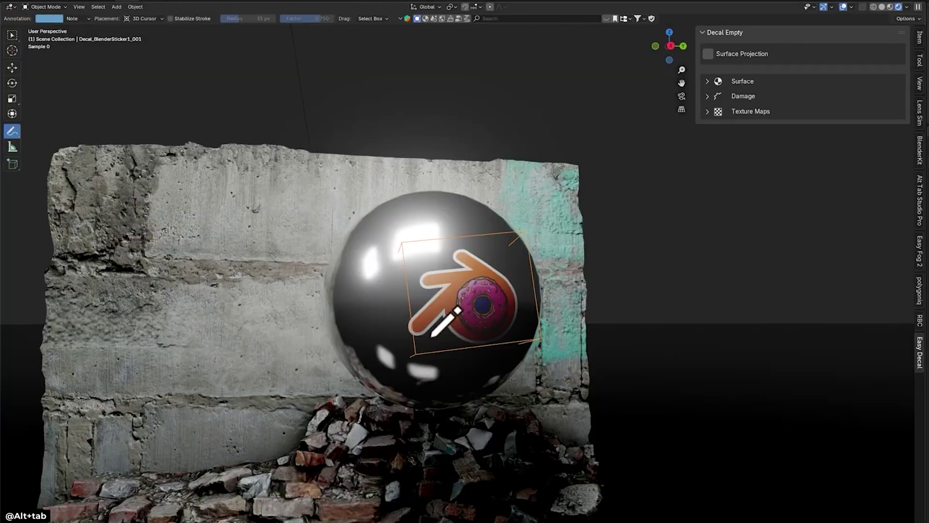
{"action": "middle_click_drag", "start_coordinate": [444, 319], "coordinate": [496, 249]}
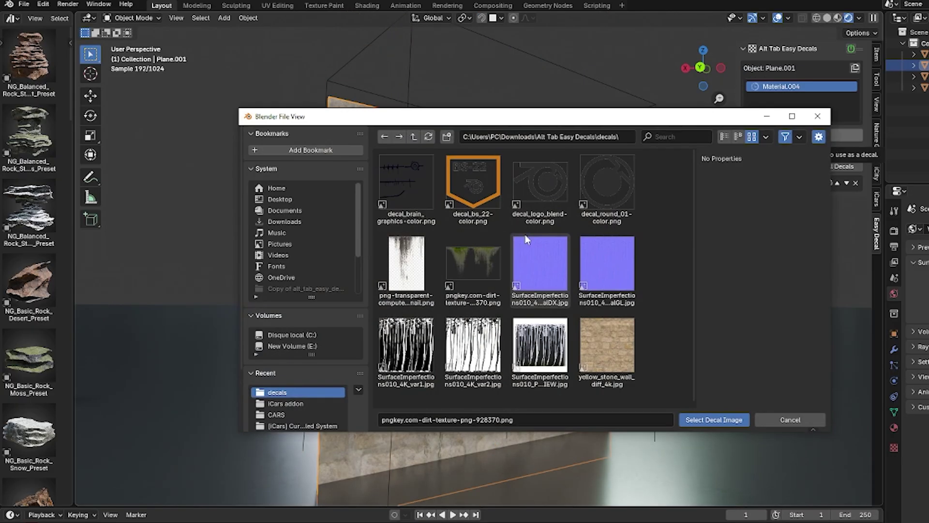
Step: Place the DANGER RADIATION sign, tune its damage Noise Amount, Roughness, Detail and Contrast, and add a BS-22 copy
{"action": "double_click", "coordinate": [473, 262]}
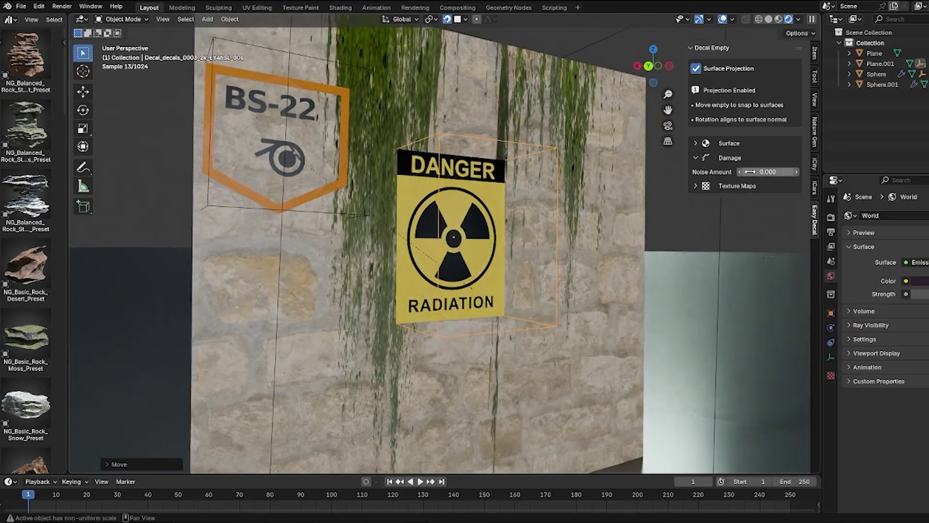
{"action": "left_click_drag", "start_coordinate": [750, 172], "coordinate": [770, 171]}
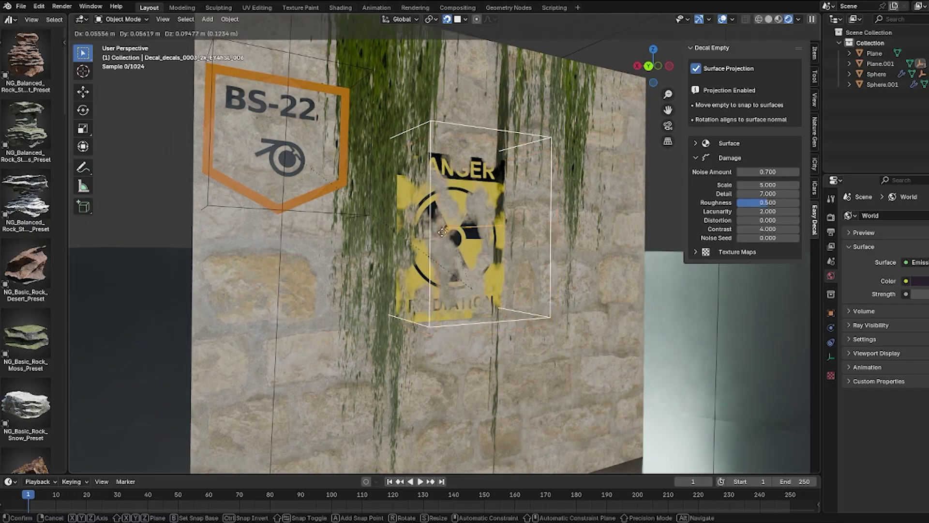
{"action": "left_click", "coordinate": [516, 236]}
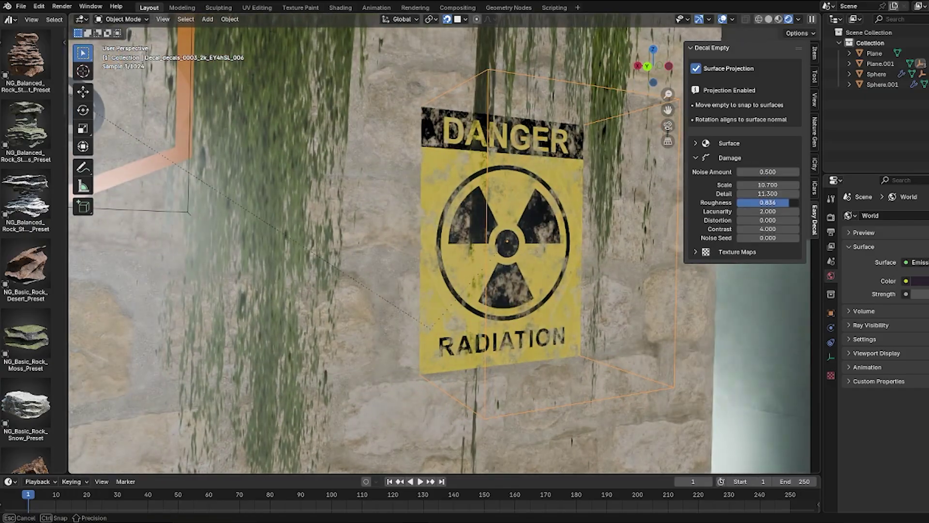
{"action": "left_click_drag", "start_coordinate": [770, 202], "coordinate": [762, 203]}
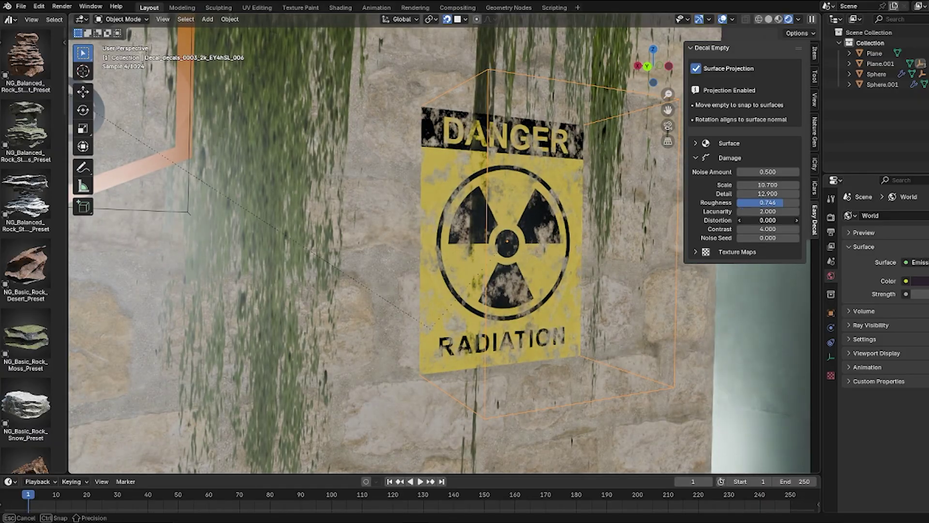
{"action": "left_click_drag", "start_coordinate": [767, 228], "coordinate": [772, 229]}
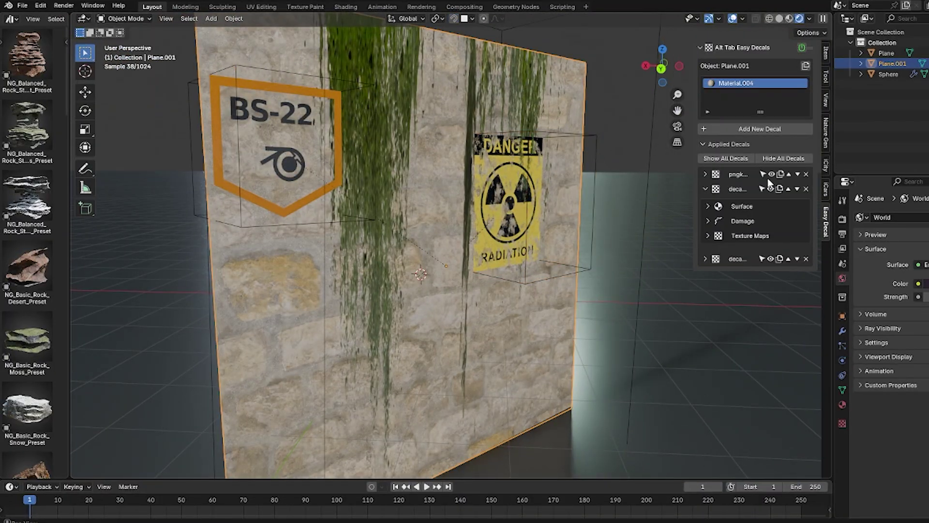
{"action": "left_click", "coordinate": [449, 301]}
Step: Size and rotate the BS-22 copy, then raise the radiation sign's Emission Strength and Saturation
{"action": "mouse_move", "coordinate": [449, 301]}
{"action": "left_mouse_down"}
{"action": "mouse_move", "coordinate": [479, 312]}
{"action": "mouse_move", "coordinate": [373, 244]}
{"action": "left_mouse_up"}
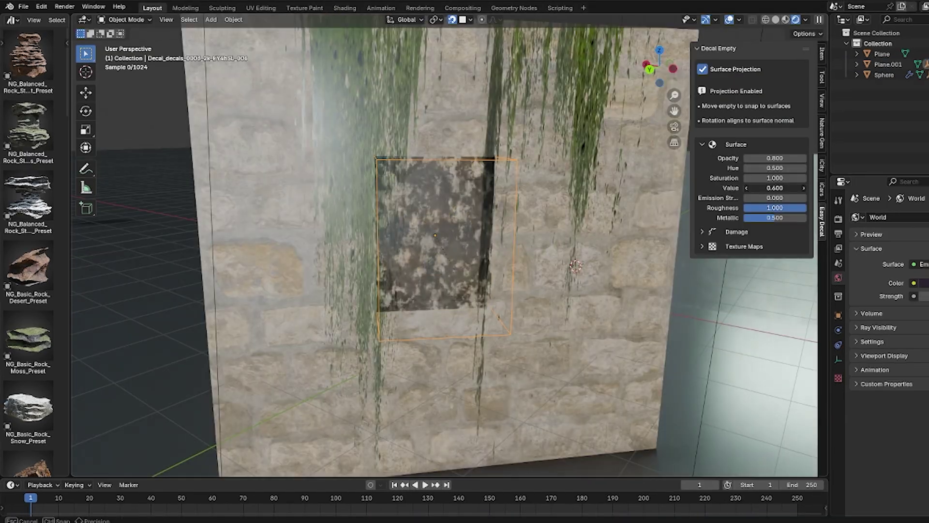
{"action": "left_click_drag", "start_coordinate": [769, 198], "coordinate": [781, 198]}
{"action": "middle_click_drag", "start_coordinate": [508, 218], "coordinate": [574, 201]}
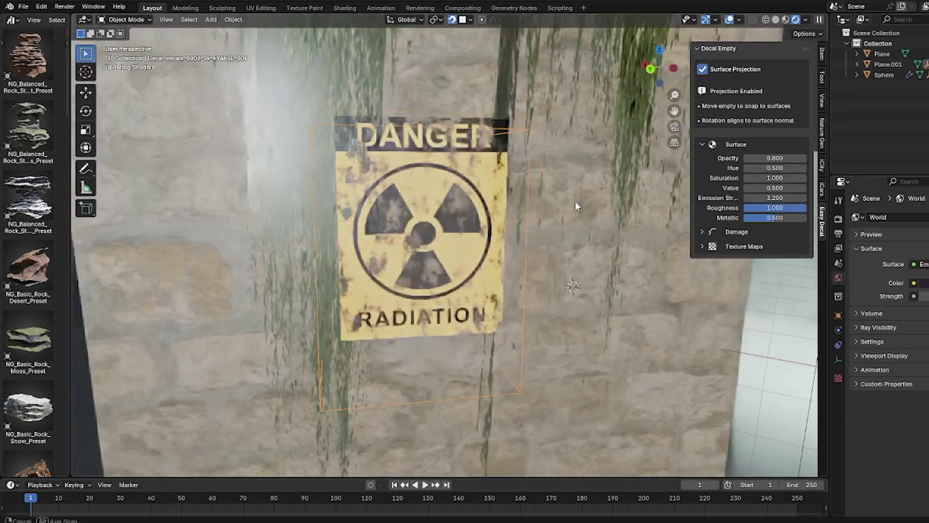
{"action": "left_click_drag", "start_coordinate": [769, 178], "coordinate": [784, 178]}
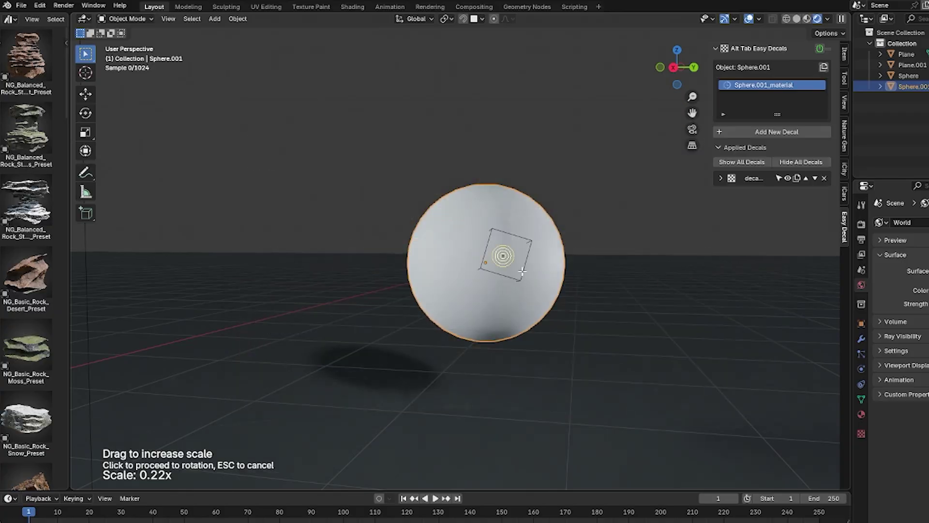
Step: Enlarge and rotate the swirling decal on the grey sphere, then build its Principled texture material
{"action": "left_click_drag", "start_coordinate": [578, 302], "coordinate": [601, 314]}
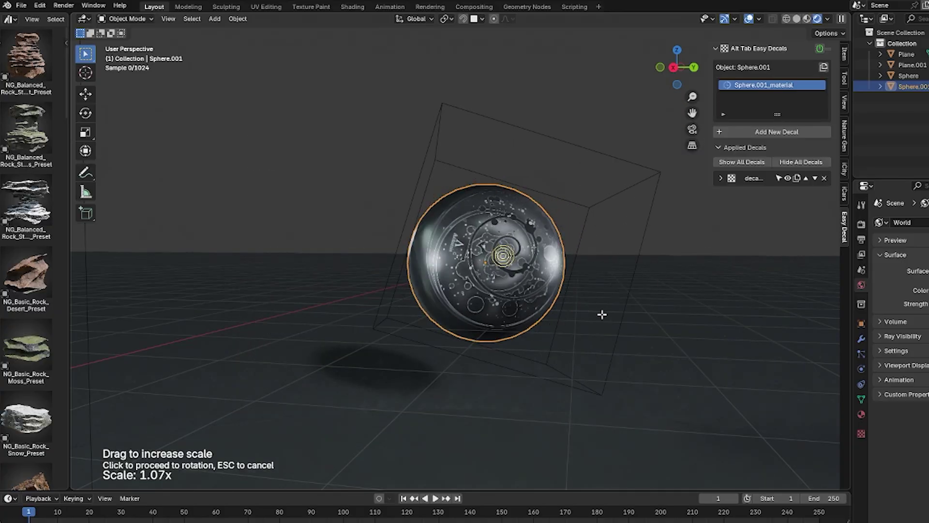
{"action": "left_click", "coordinate": [590, 272]}
{"action": "middle_click_drag", "start_coordinate": [516, 277], "coordinate": [511, 263]}
{"action": "scroll", "coordinate": [510, 262], "scroll_direction": "up", "scroll_amount": 4}
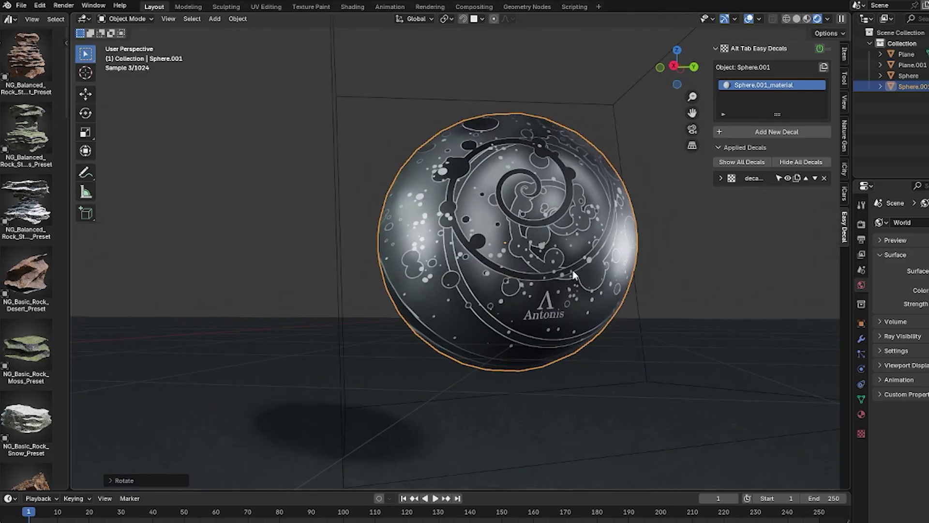
{"action": "scroll", "coordinate": [574, 274], "scroll_direction": "down", "scroll_amount": 3}
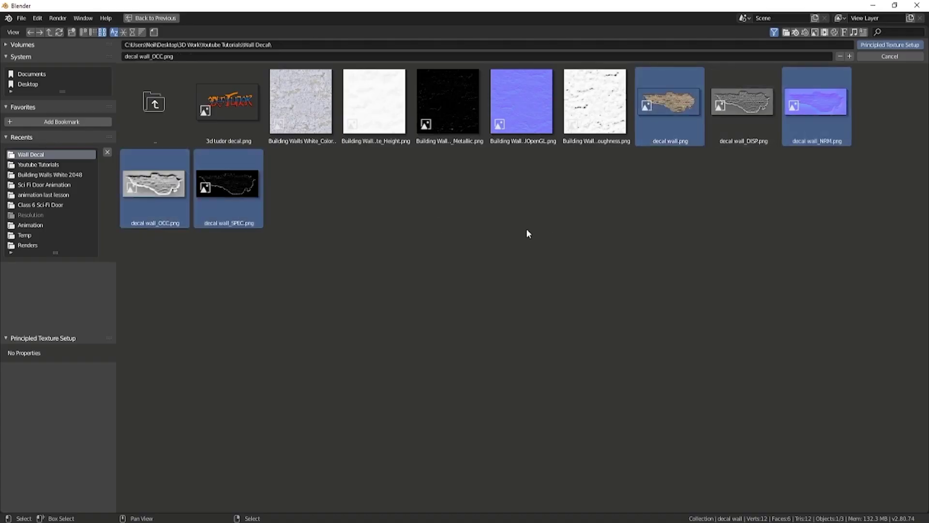
{"action": "left_click", "coordinate": [890, 45]}
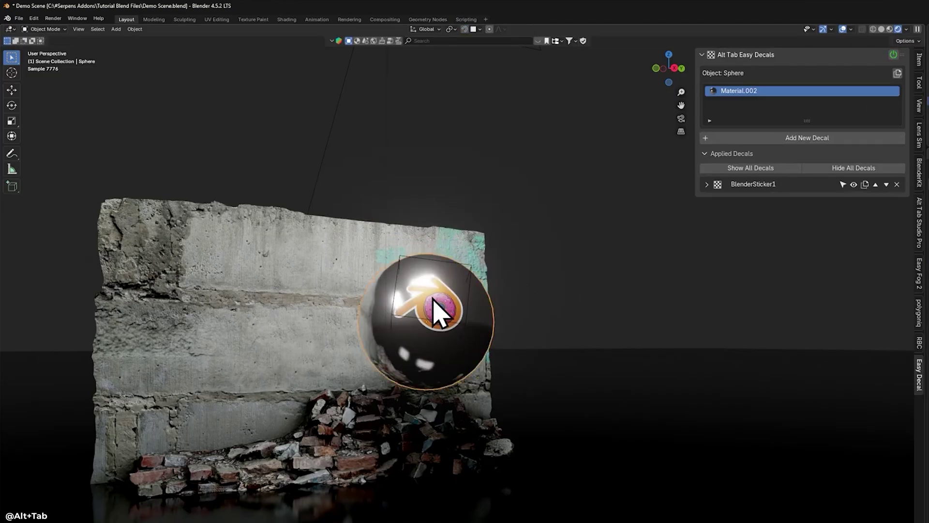
Step: Duplicate the sphere twice beside the wall and undo both copies
{"action": "key", "text": "shift+d"}
{"action": "left_click", "coordinate": [594, 285]}
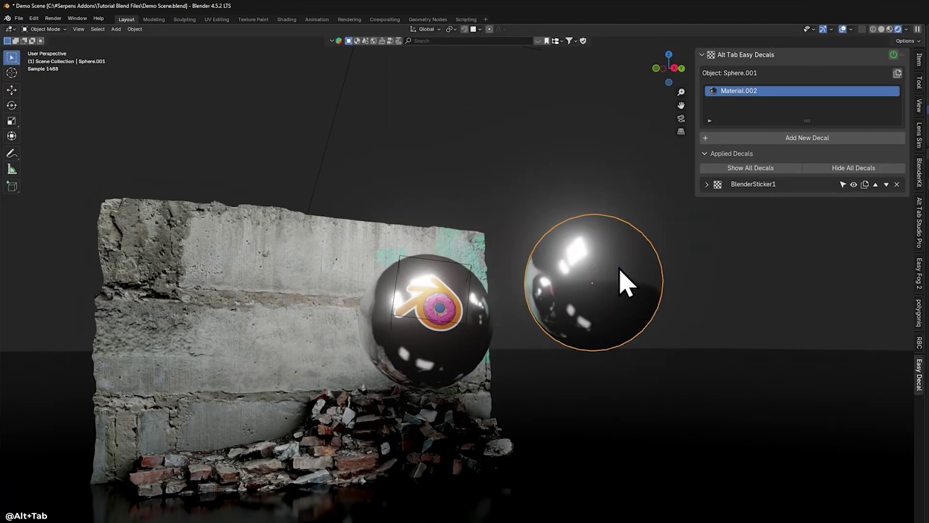
{"action": "key", "text": "ctrl+z"}
{"action": "key", "text": "shift+d"}
{"action": "left_click", "coordinate": [620, 345]}
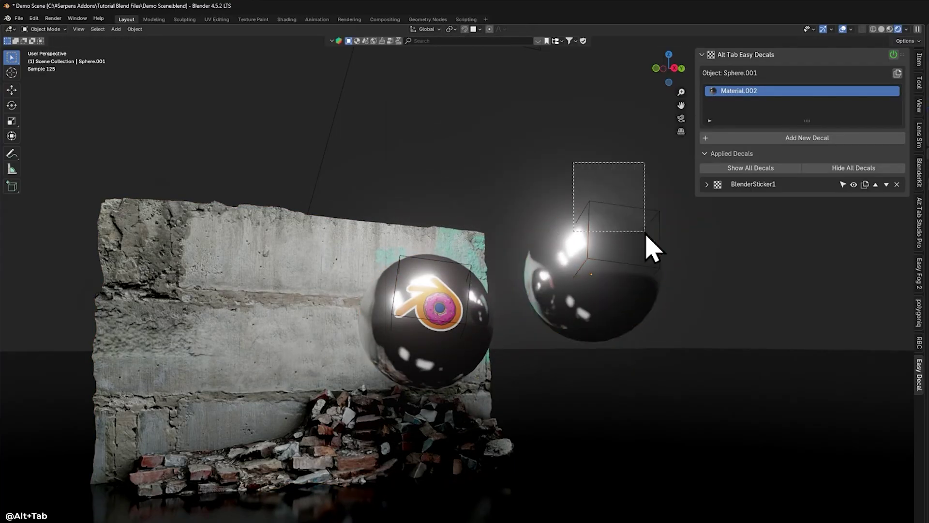
{"action": "key", "text": "ctrl+z"}
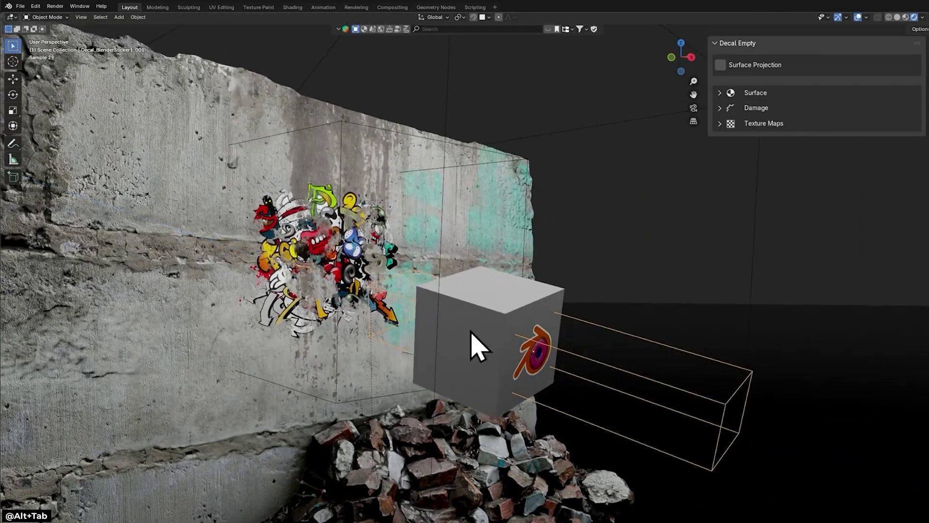
Step: Orbit around the logo cube, move it, and show the applied decal's details
{"action": "middle_click_drag", "start_coordinate": [470, 347], "coordinate": [464, 341]}
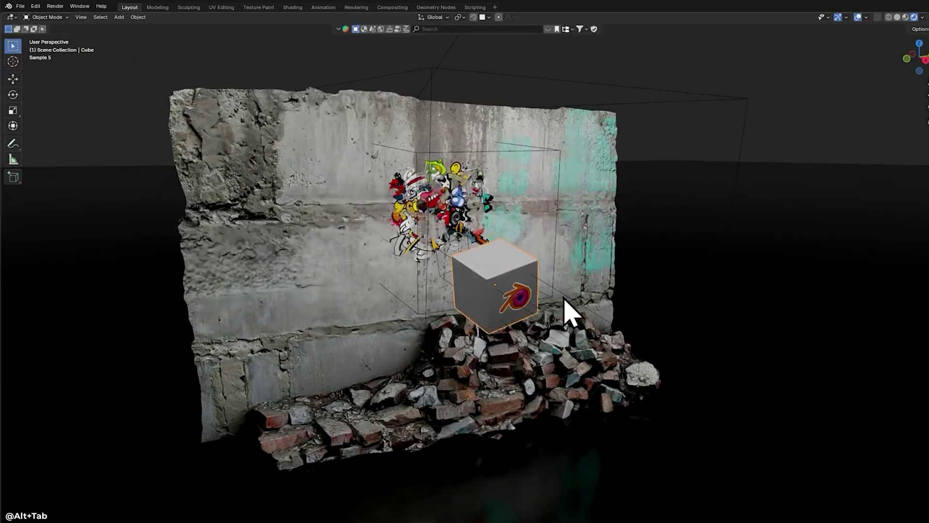
{"action": "left_click_drag", "start_coordinate": [554, 286], "coordinate": [530, 407]}
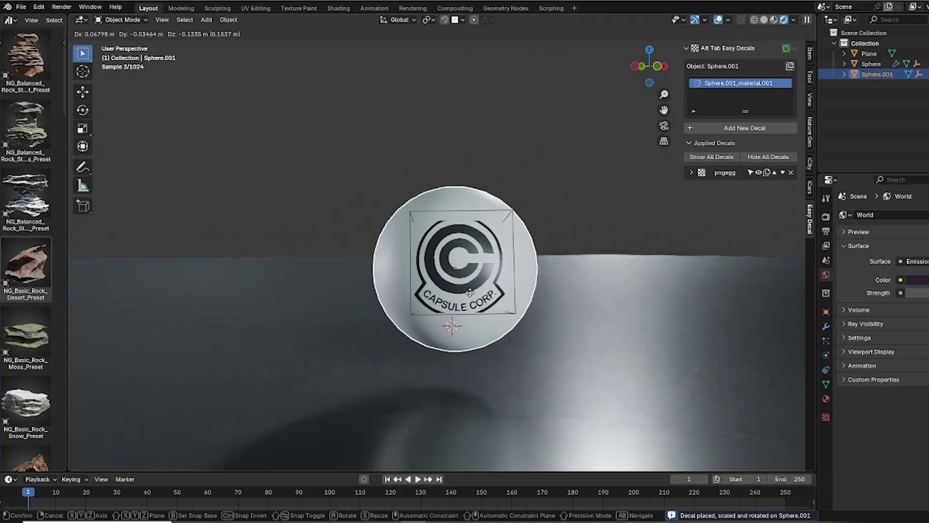
{"action": "left_click", "coordinate": [690, 172]}
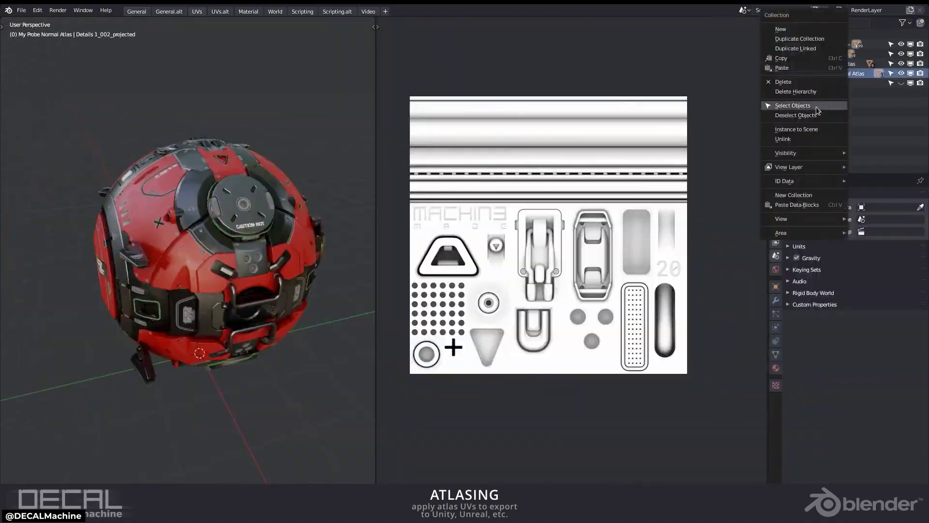
{"action": "scroll", "coordinate": [613, 139], "scroll_direction": "down", "scroll_amount": 1}
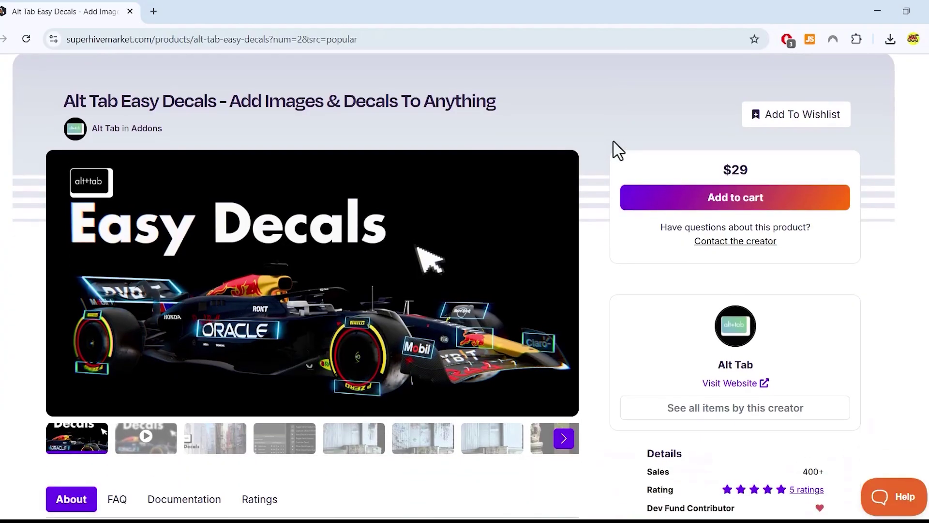
{"action": "scroll", "coordinate": [617, 151], "scroll_direction": "down", "scroll_amount": 1}
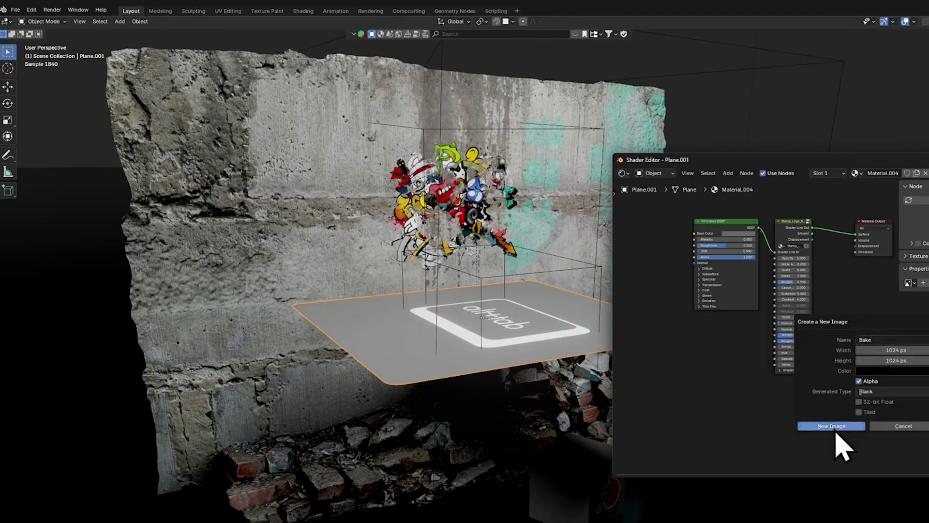
Step: Create the blank Bake image, then select the graffiti decal and expand its Surface and Damage settings
{"action": "left_click", "coordinate": [831, 425]}
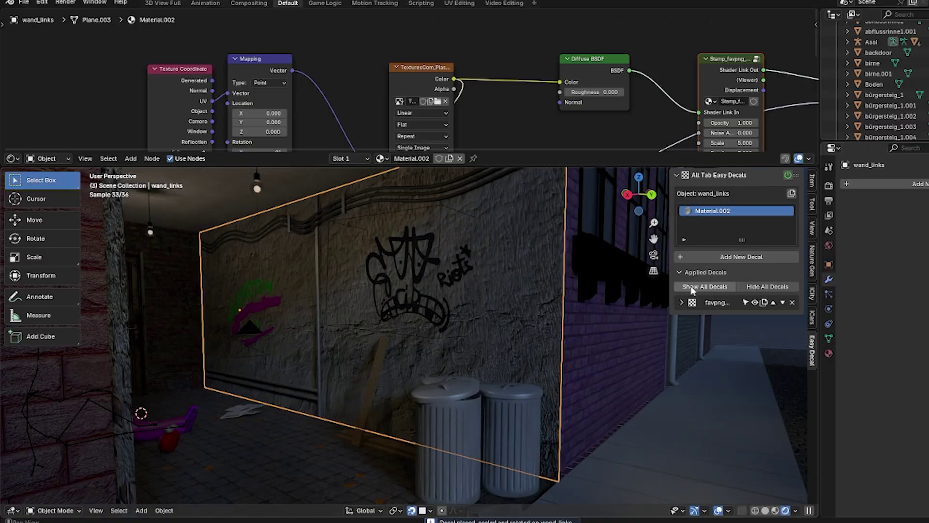
{"action": "left_click", "coordinate": [421, 261]}
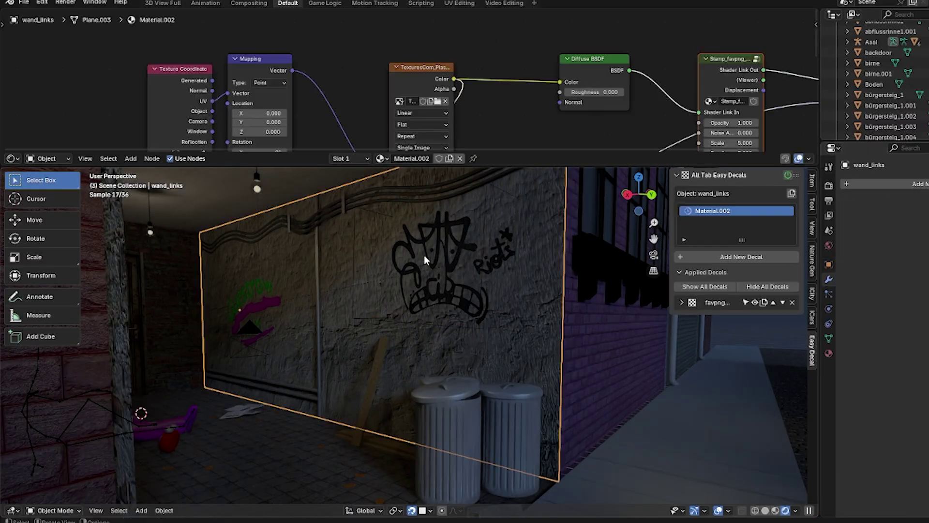
{"action": "left_click", "coordinate": [716, 271]}
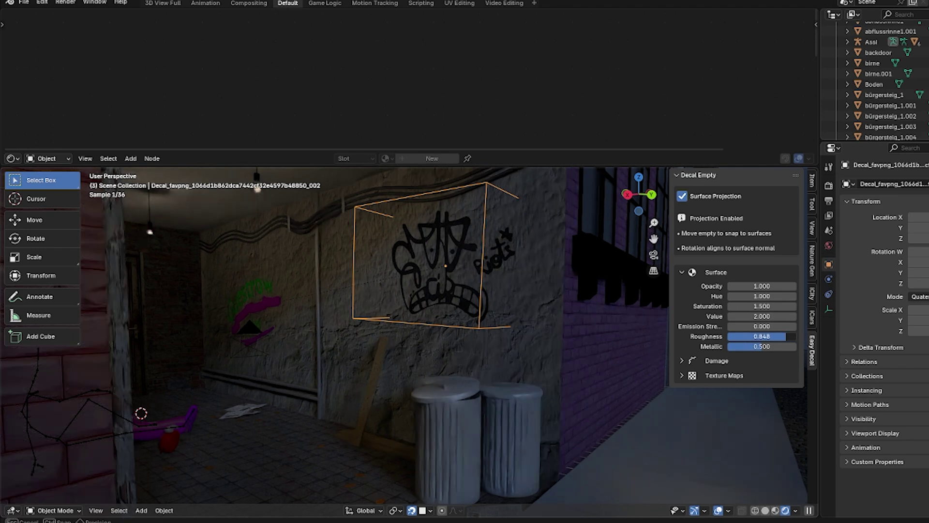
{"action": "left_click", "coordinate": [682, 361]}
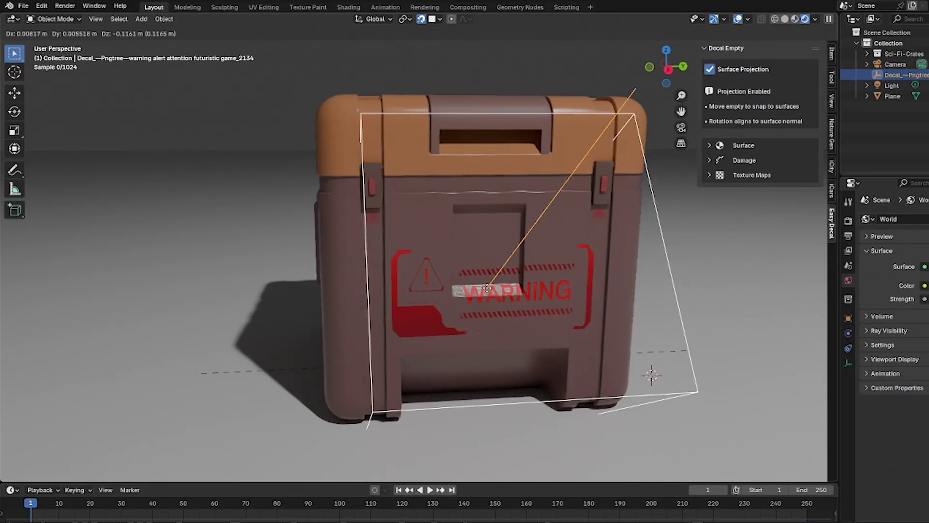
Step: Enlarge the WARNING decal and move it onto the crate front, then slightly rotate the biometric scan decal
{"action": "key", "text": "s"}
{"action": "left_click", "coordinate": [551, 298]}
{"action": "key", "text": "g"}
{"action": "left_click", "coordinate": [561, 317]}
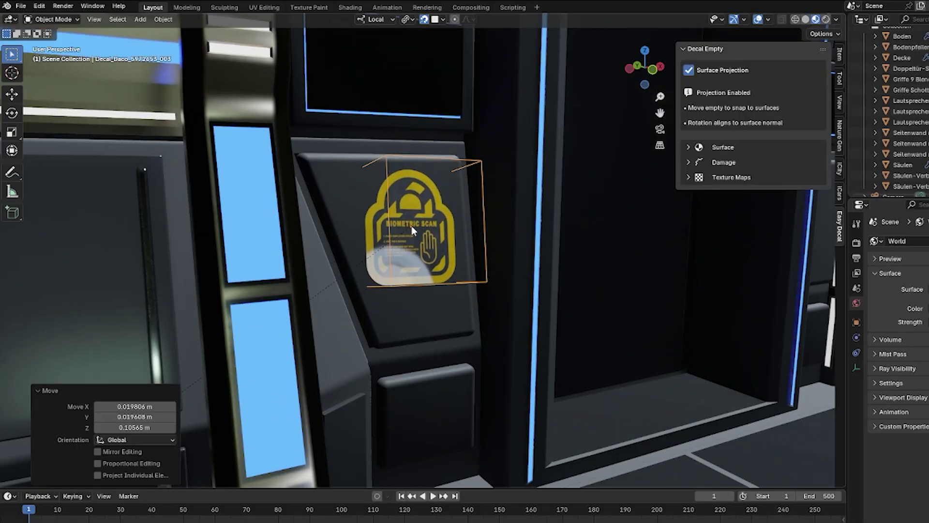
{"action": "key", "text": "r"}
{"action": "left_click", "coordinate": [440, 214]}
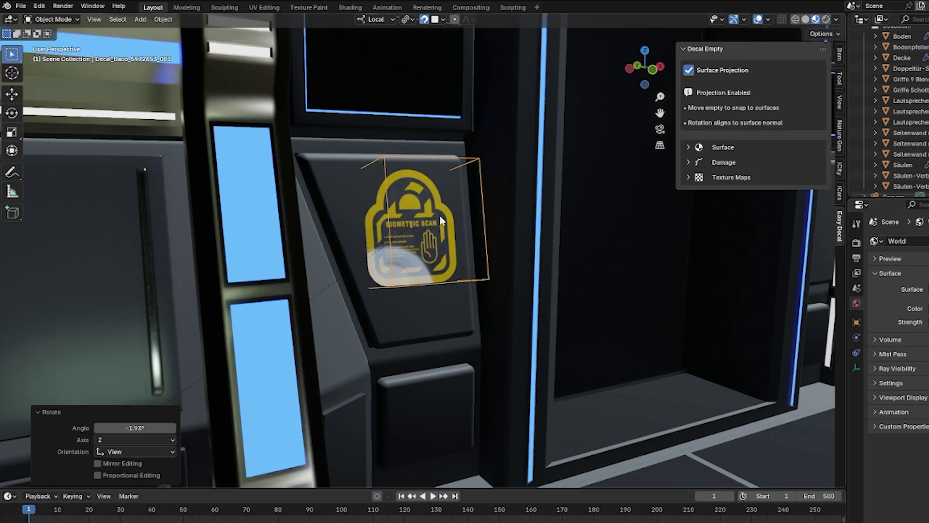
{"action": "scroll", "coordinate": [431, 234], "scroll_direction": "up", "scroll_amount": 1}
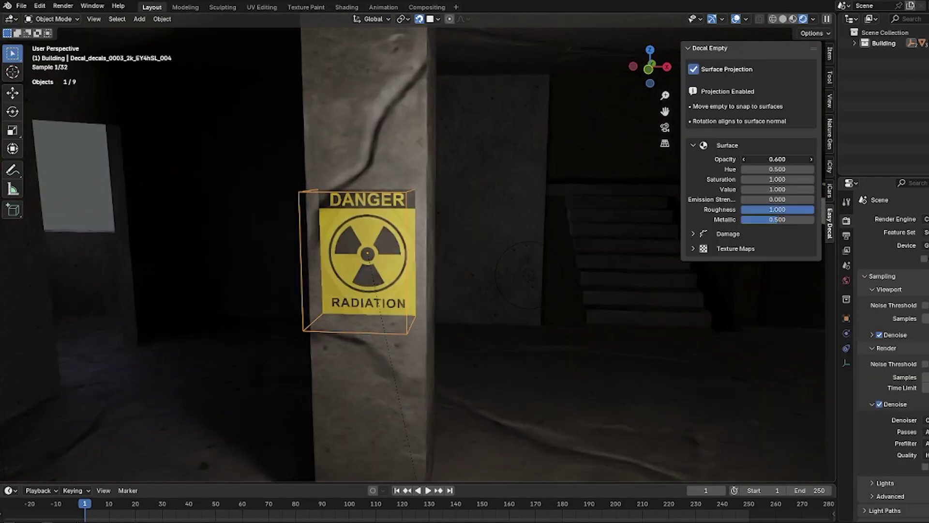
Step: Expand the radiation sign's Damage settings, raise its noise, and commit a new Noise Seed
{"action": "left_click", "coordinate": [693, 234]}
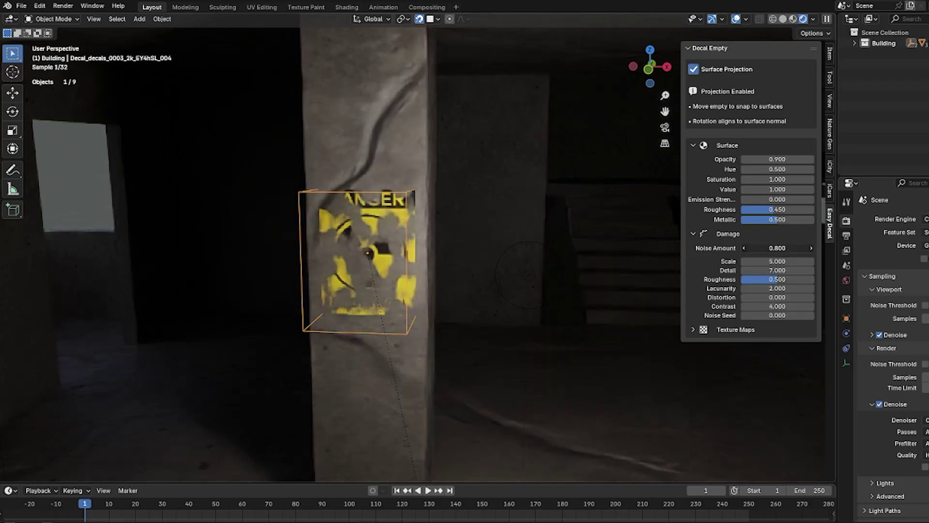
{"action": "mouse_move", "coordinate": [748, 247]}
{"action": "left_mouse_down"}
{"action": "mouse_move", "coordinate": [761, 248]}
{"action": "mouse_move", "coordinate": [752, 260]}
{"action": "mouse_move", "coordinate": [766, 270]}
{"action": "mouse_move", "coordinate": [744, 278]}
{"action": "left_mouse_up"}
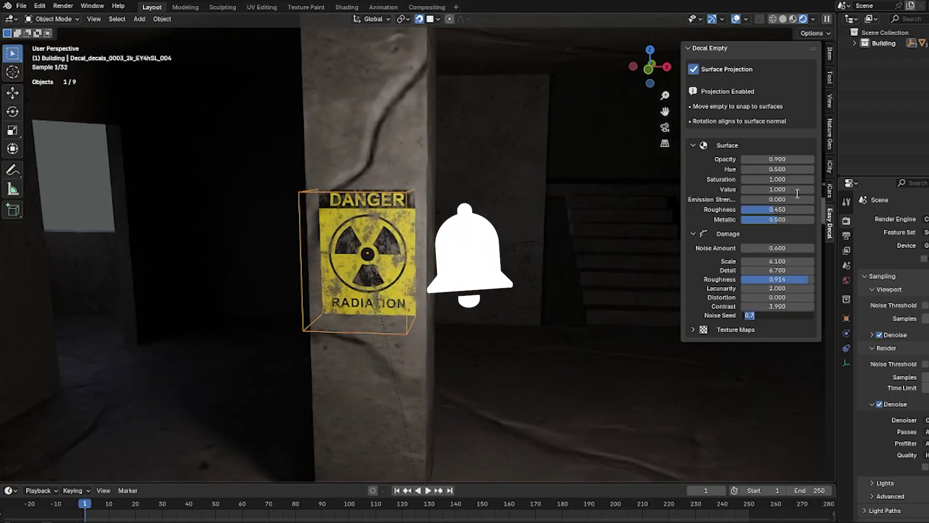
{"action": "key", "text": "Return"}
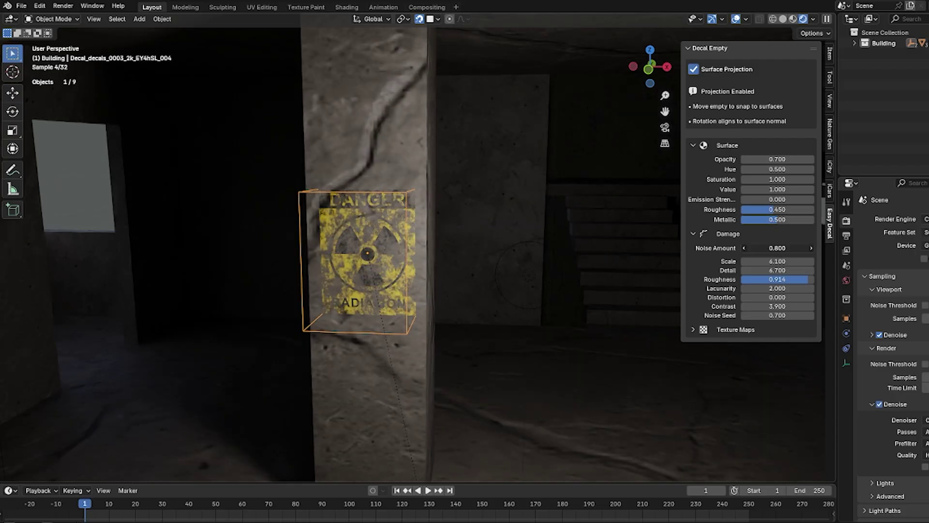